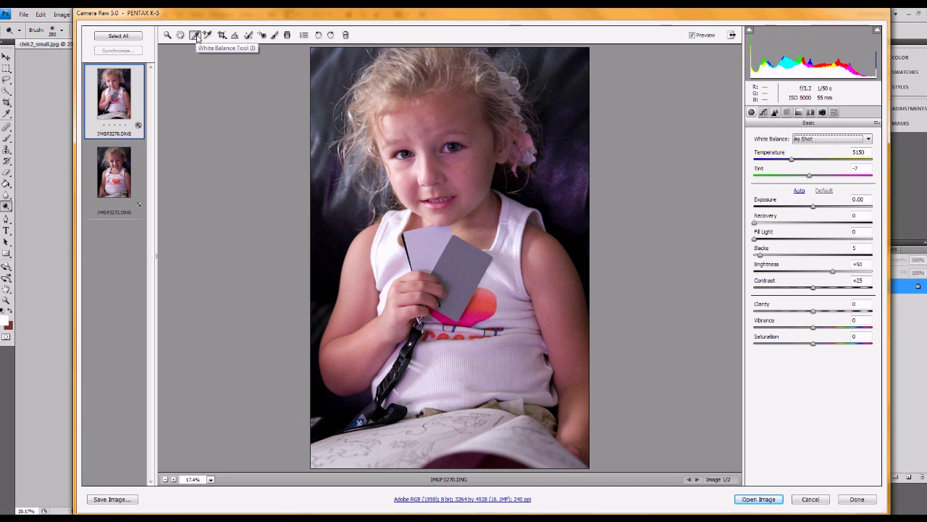
Sample the first portrait's white balance from the grey card, then revert it to As Shot.
{"action": "left_click", "coordinate": [197, 38]}
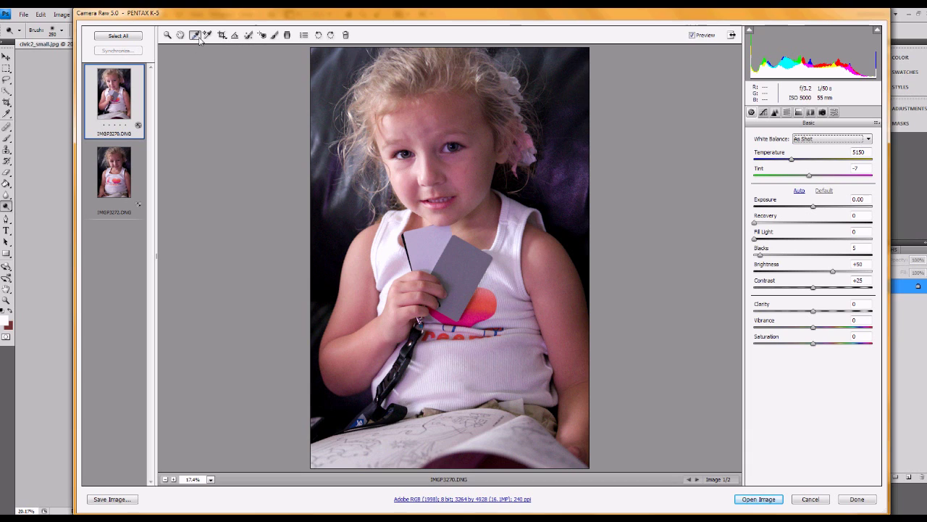
{"action": "left_click", "coordinate": [461, 265]}
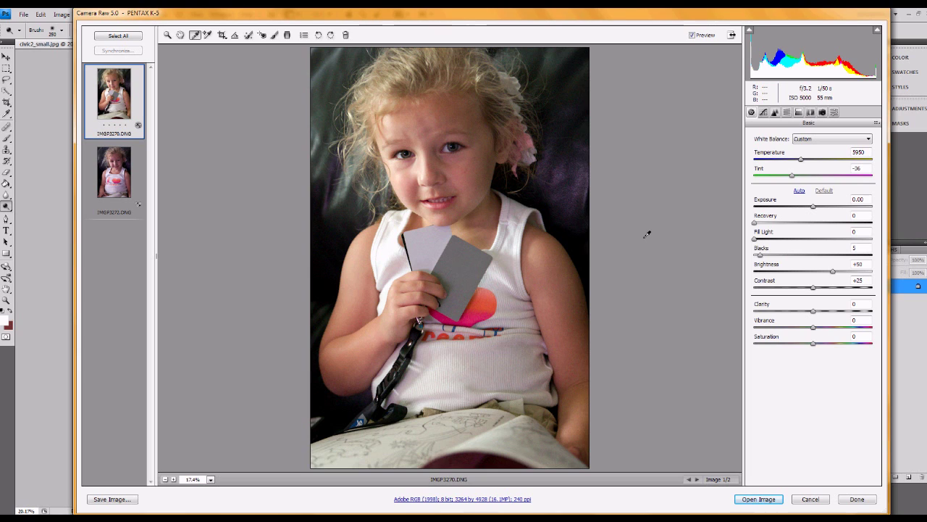
{"action": "left_click", "coordinate": [832, 139]}
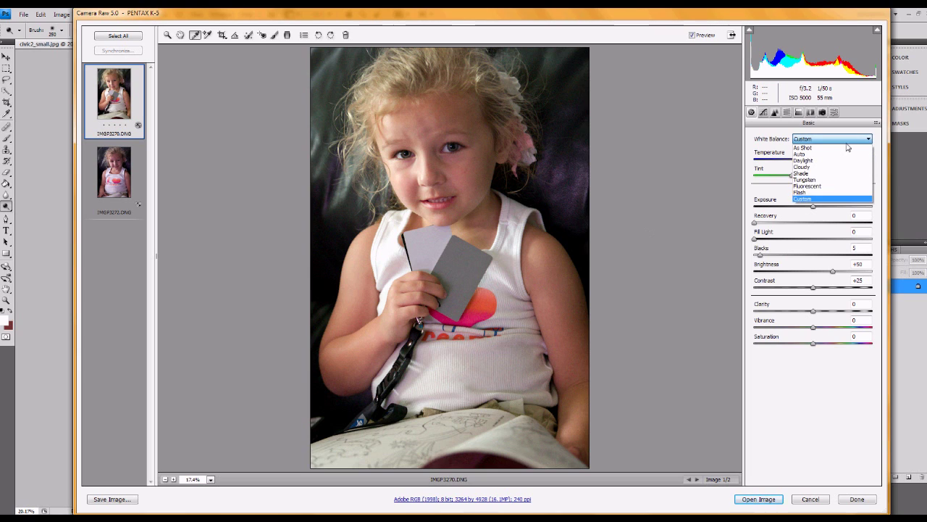
{"action": "left_click", "coordinate": [811, 145]}
Compare the grey-card sample with As Shot again, ending on Custom 5900 / -40.
{"action": "left_click", "coordinate": [464, 253]}
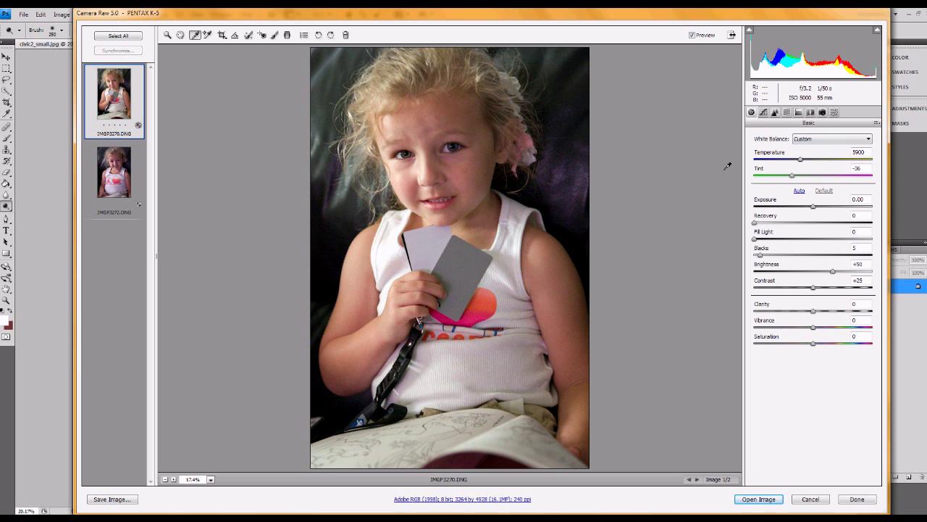
{"action": "left_click", "coordinate": [860, 138]}
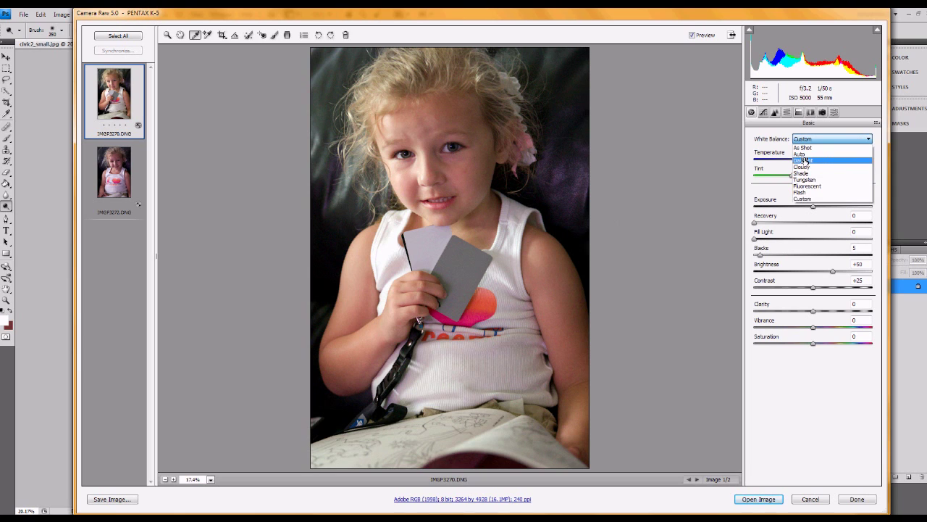
{"action": "left_click", "coordinate": [811, 146]}
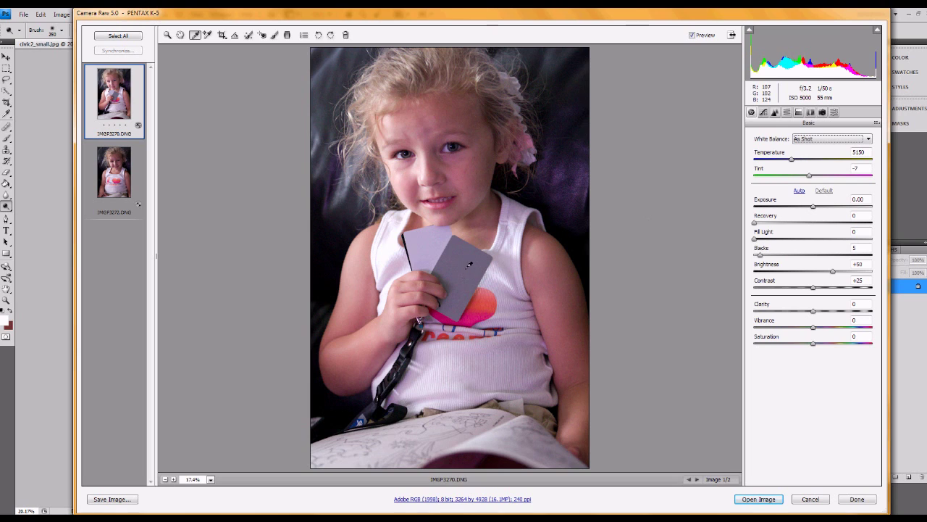
{"action": "left_click", "coordinate": [467, 267]}
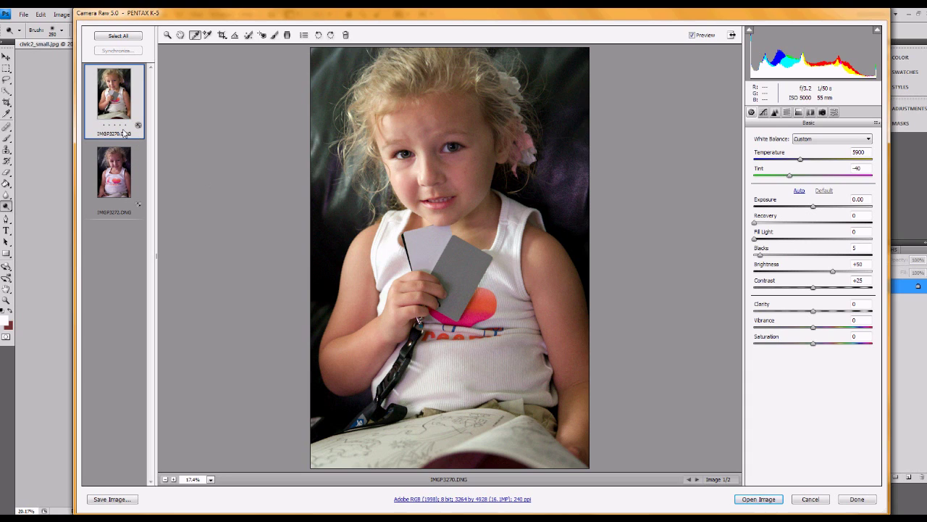
Add the second portrait, IMGP3272.DNG, to the thumbnail selection alongside the first.
{"action": "left_click", "coordinate": [119, 187], "text": "shift"}
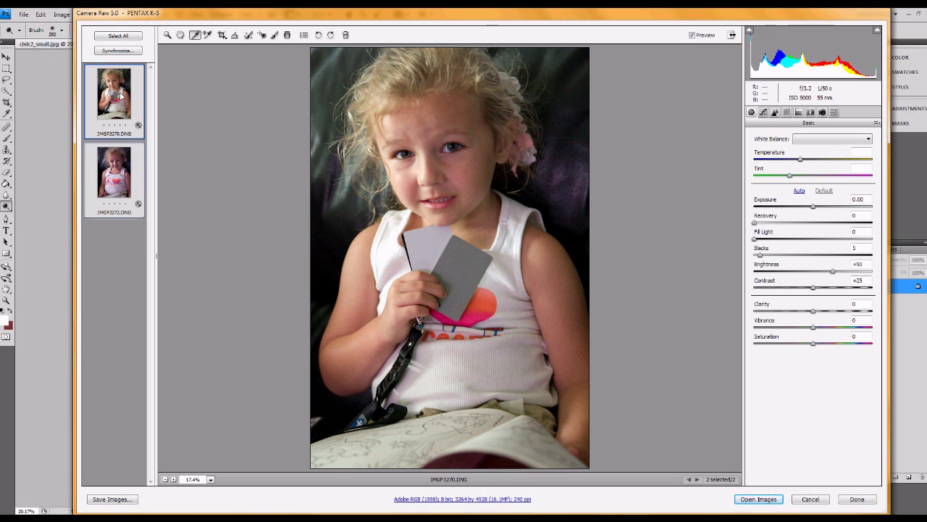
Synchronize the grey-card white balance onto both portraits, then show only the second.
{"action": "left_click", "coordinate": [118, 51]}
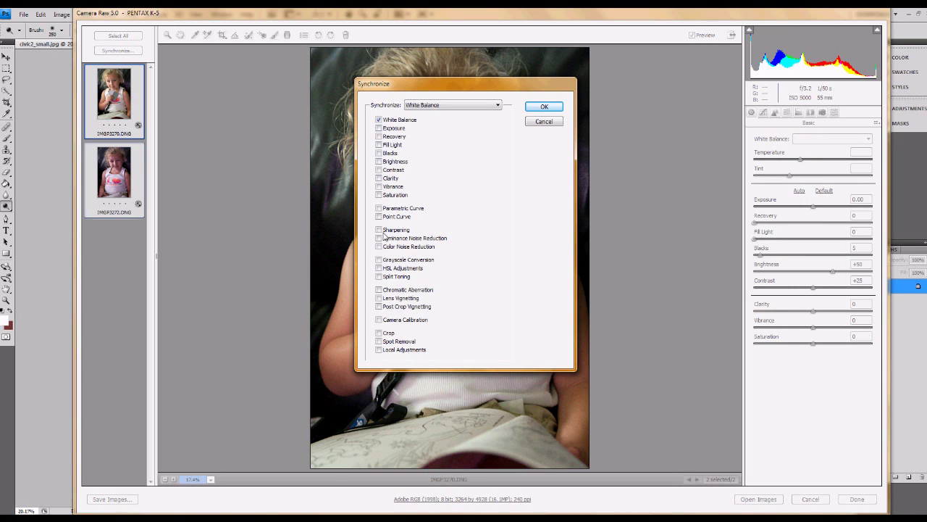
{"action": "left_click", "coordinate": [552, 107]}
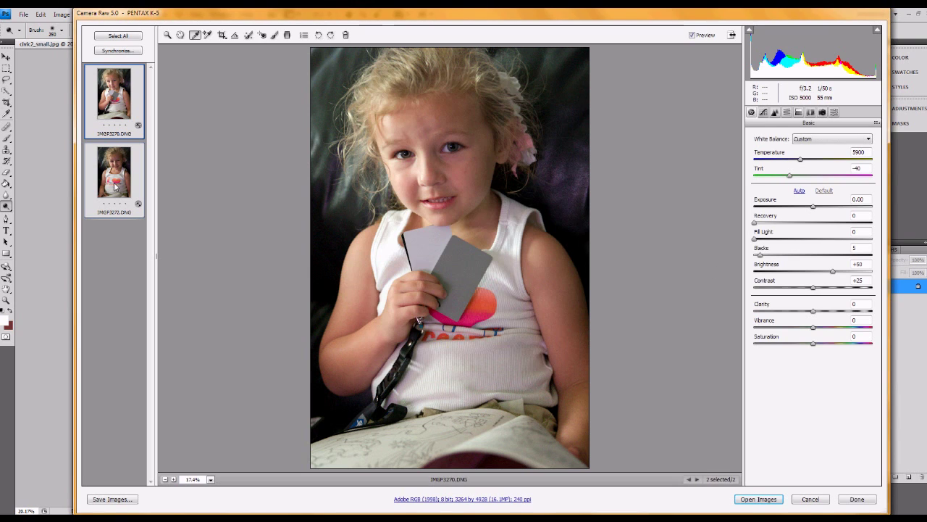
{"action": "key", "text": "Down"}
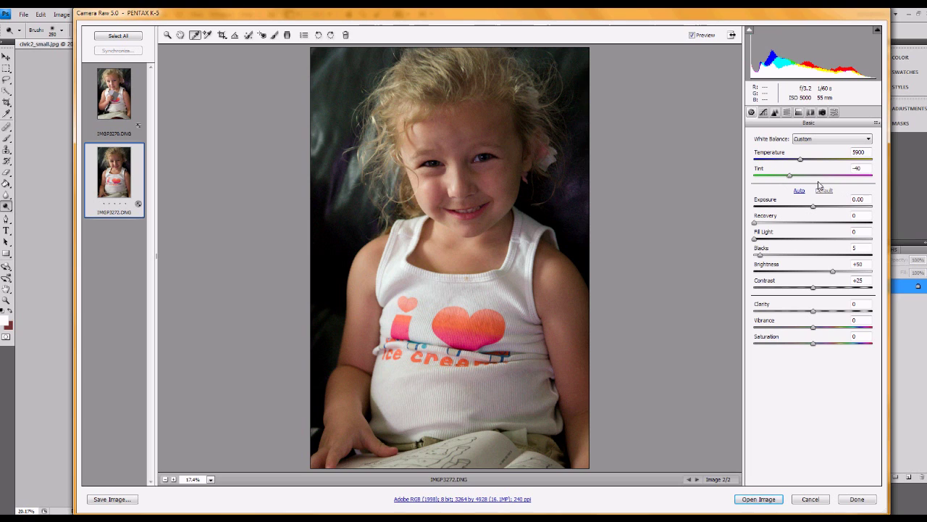
Compare Auto and As Shot on the second portrait, then restore Custom 5900 / -40.
{"action": "left_click", "coordinate": [848, 138]}
{"action": "left_click", "coordinate": [851, 153]}
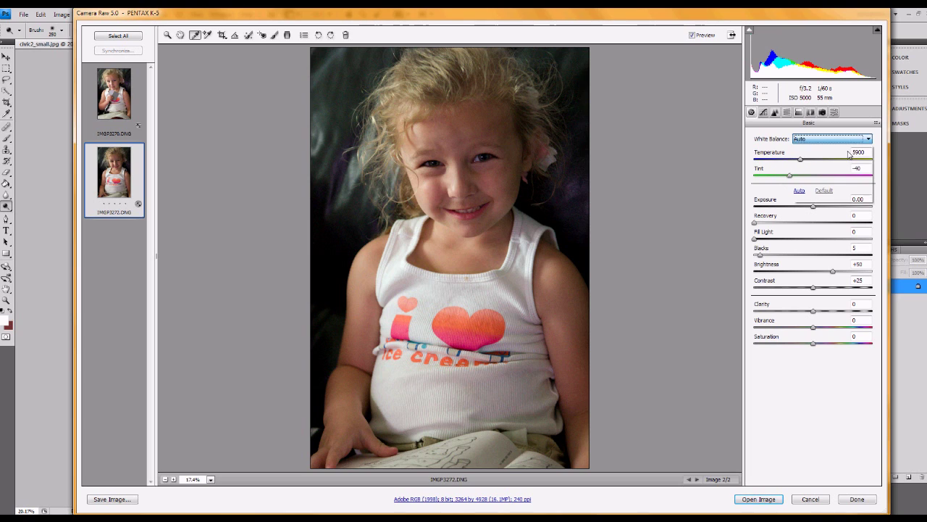
{"action": "left_click", "coordinate": [848, 138]}
{"action": "left_click", "coordinate": [846, 131]}
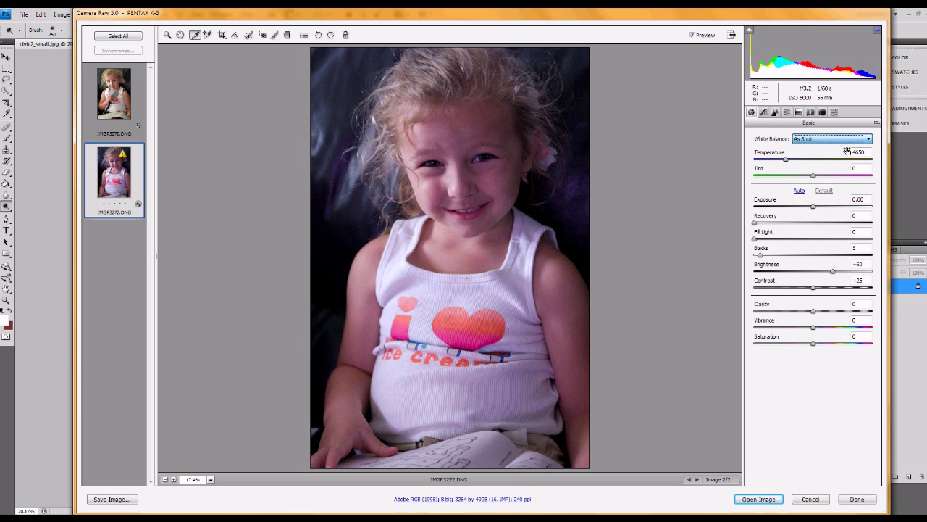
{"action": "left_click", "coordinate": [847, 138]}
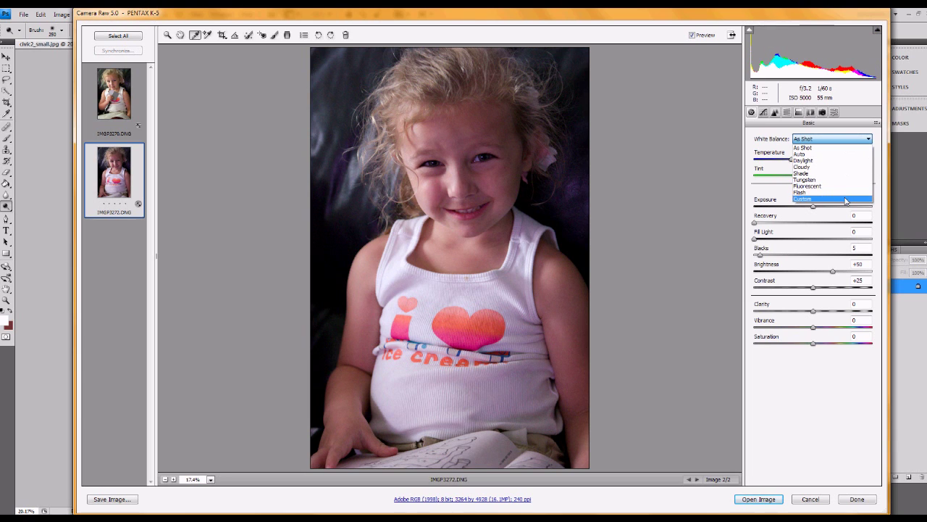
{"action": "left_click", "coordinate": [846, 201]}
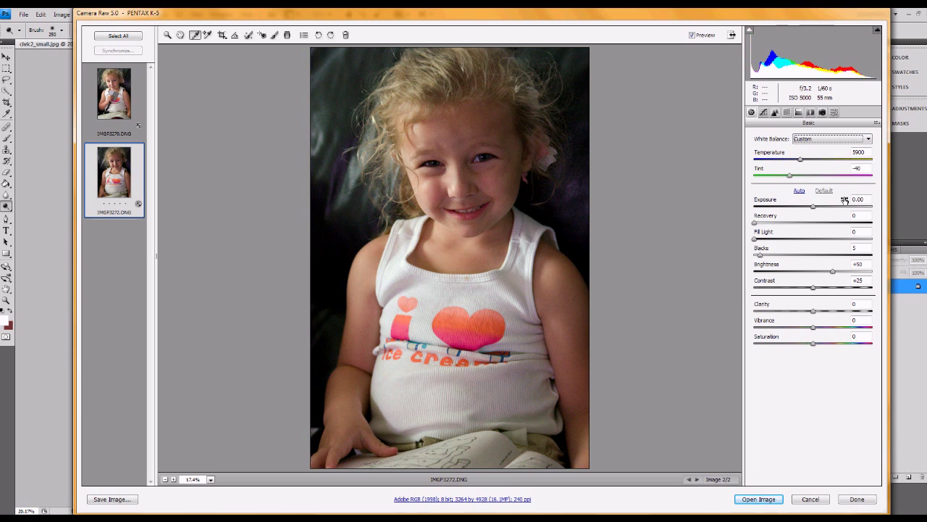
Resample the second portrait from its white shirt to 5900 / -33, then view the first portrait.
{"action": "left_click", "coordinate": [526, 262]}
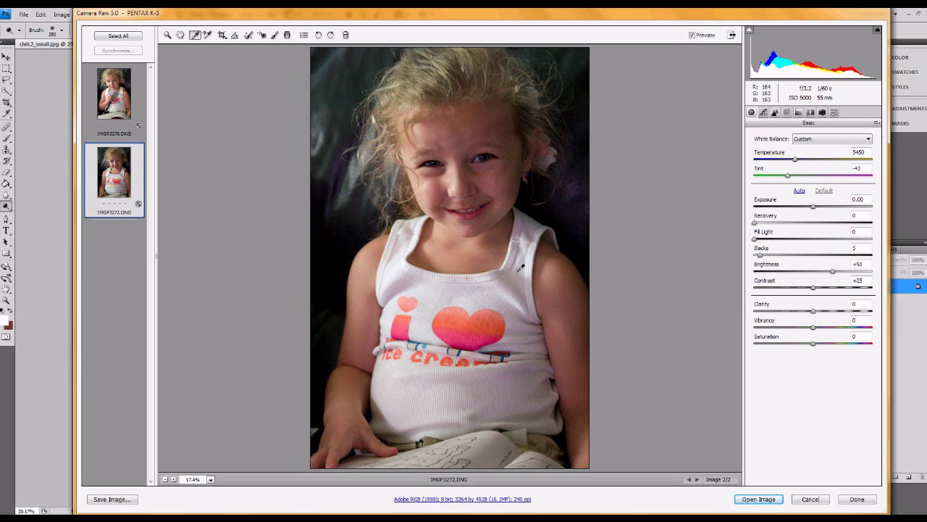
{"action": "left_click", "coordinate": [505, 293]}
{"action": "left_click", "coordinate": [462, 291]}
{"action": "left_click", "coordinate": [465, 290]}
{"action": "left_click", "coordinate": [471, 289]}
{"action": "left_click", "coordinate": [112, 96]}
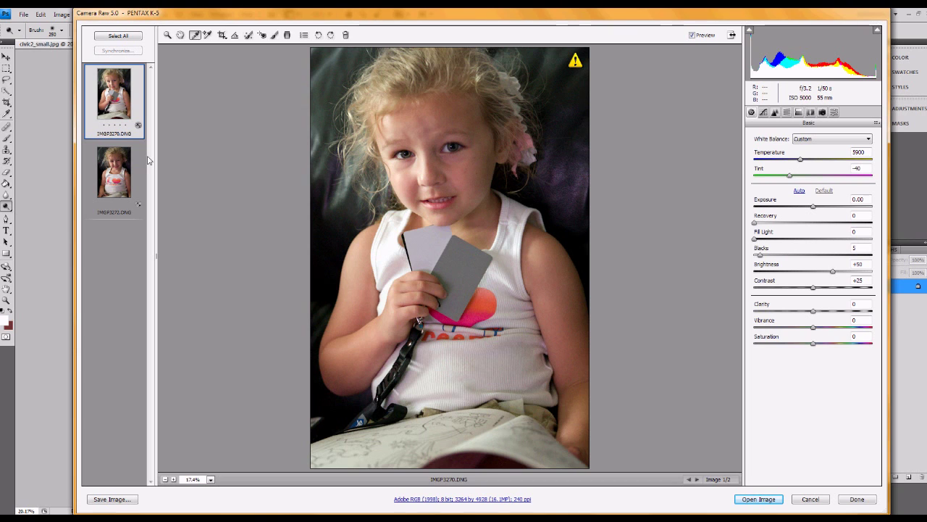
Select both portraits, synchronize White Balance, then view the second portrait at 5900 / -40.
{"action": "left_click", "coordinate": [121, 187], "text": "shift"}
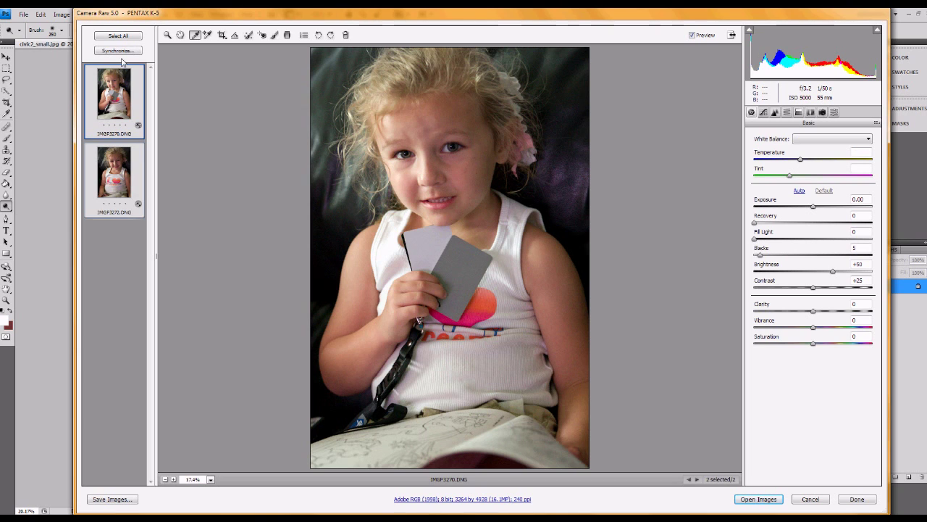
{"action": "left_click", "coordinate": [124, 50]}
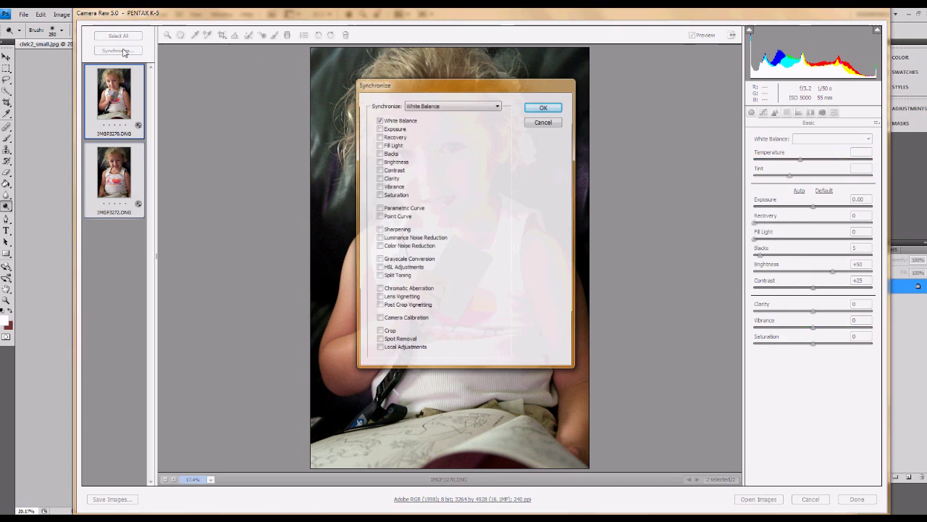
{"action": "left_click", "coordinate": [543, 107]}
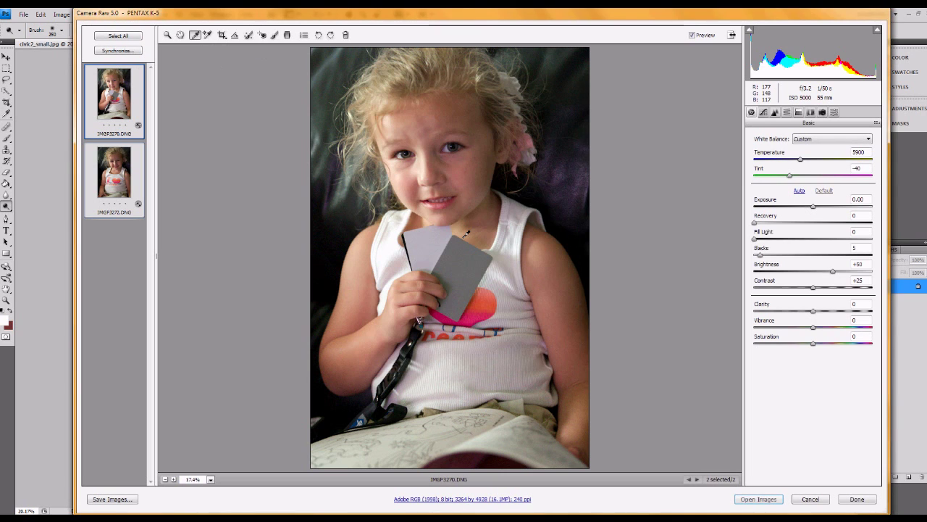
{"action": "left_click", "coordinate": [121, 166]}
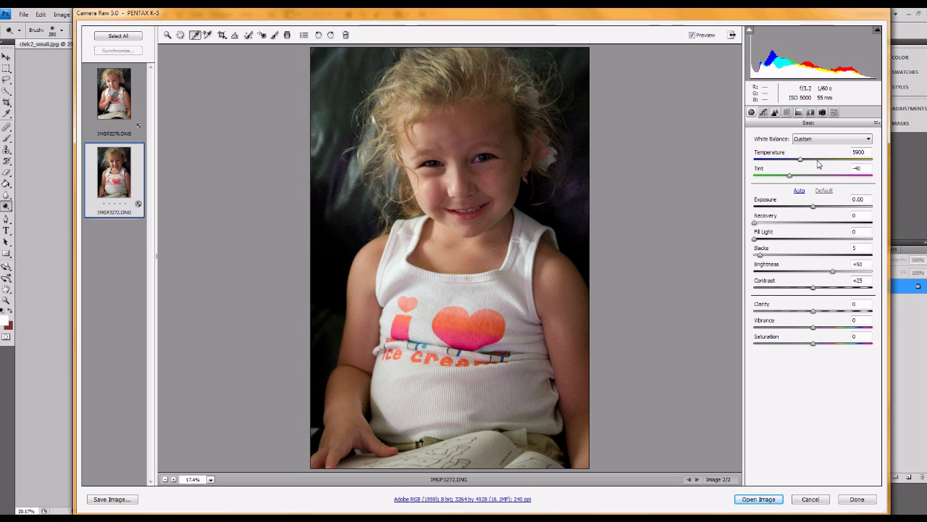
Nudge the second portrait's Temperature and Tint sliders slightly, then return to the first portrait.
{"action": "left_click_drag", "start_coordinate": [800, 160], "coordinate": [793, 178]}
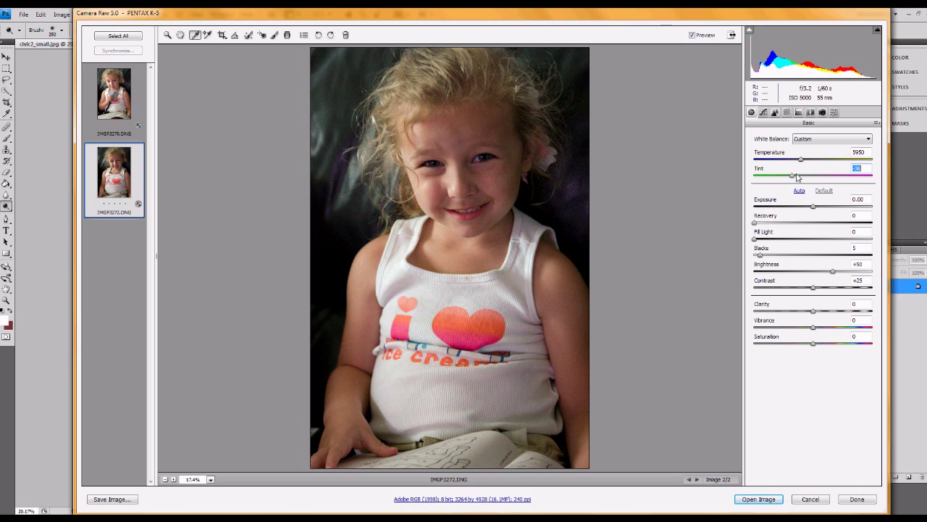
{"action": "left_click_drag", "start_coordinate": [797, 177], "coordinate": [792, 178]}
{"action": "left_click", "coordinate": [109, 97]}
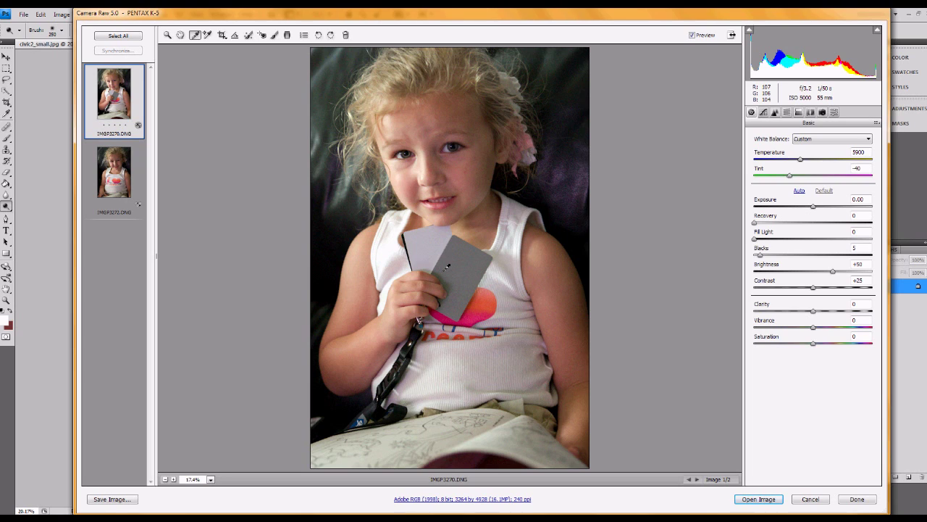
{"action": "left_click", "coordinate": [822, 112]}
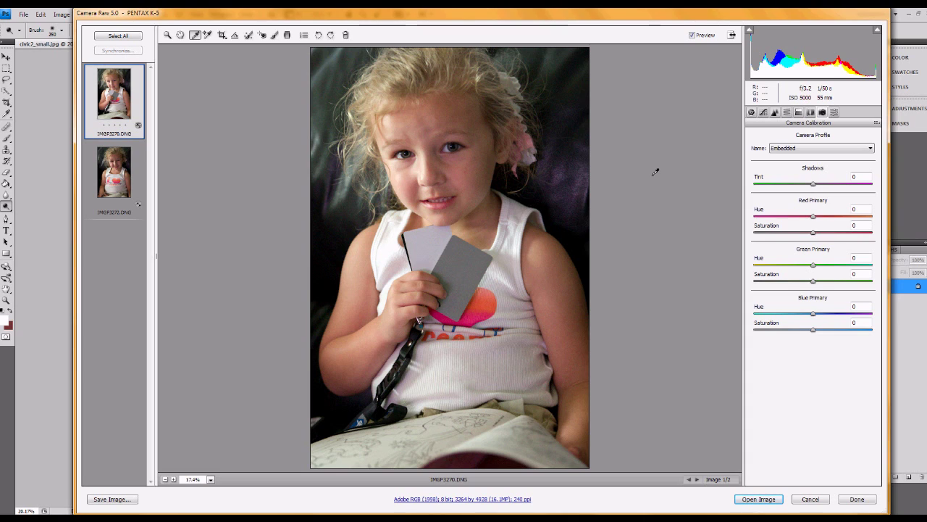
{"action": "left_click", "coordinate": [751, 113]}
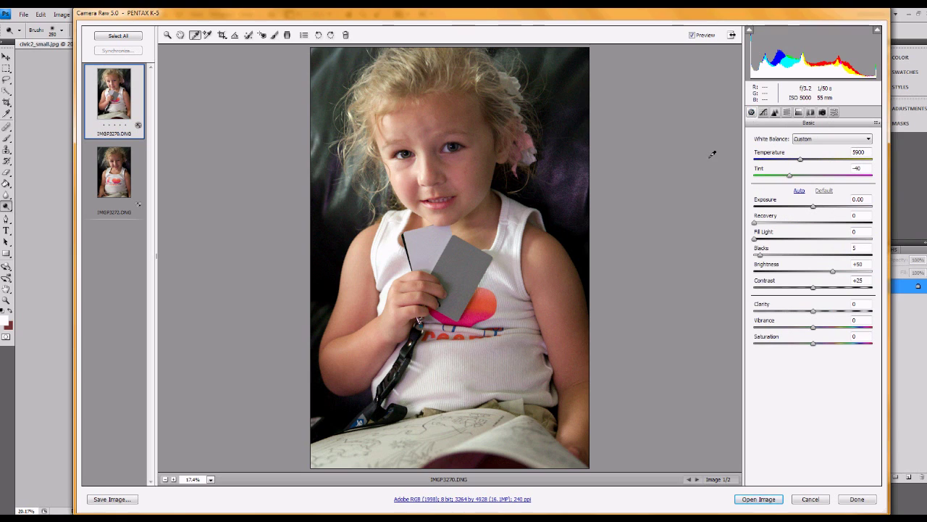